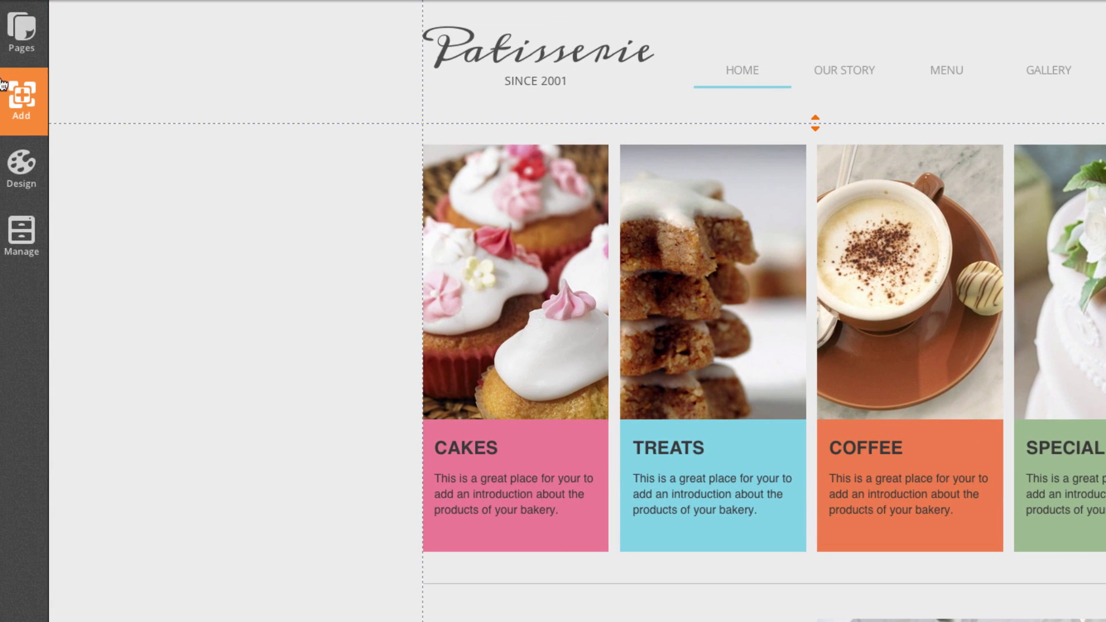
left_click(4, 84)
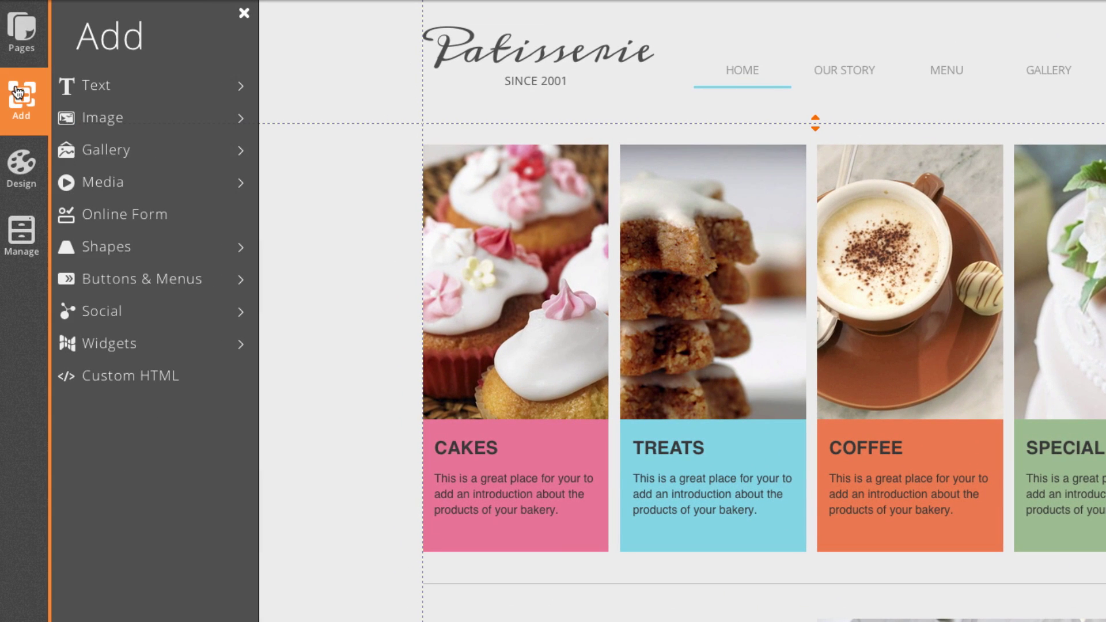
left_click(139, 321)
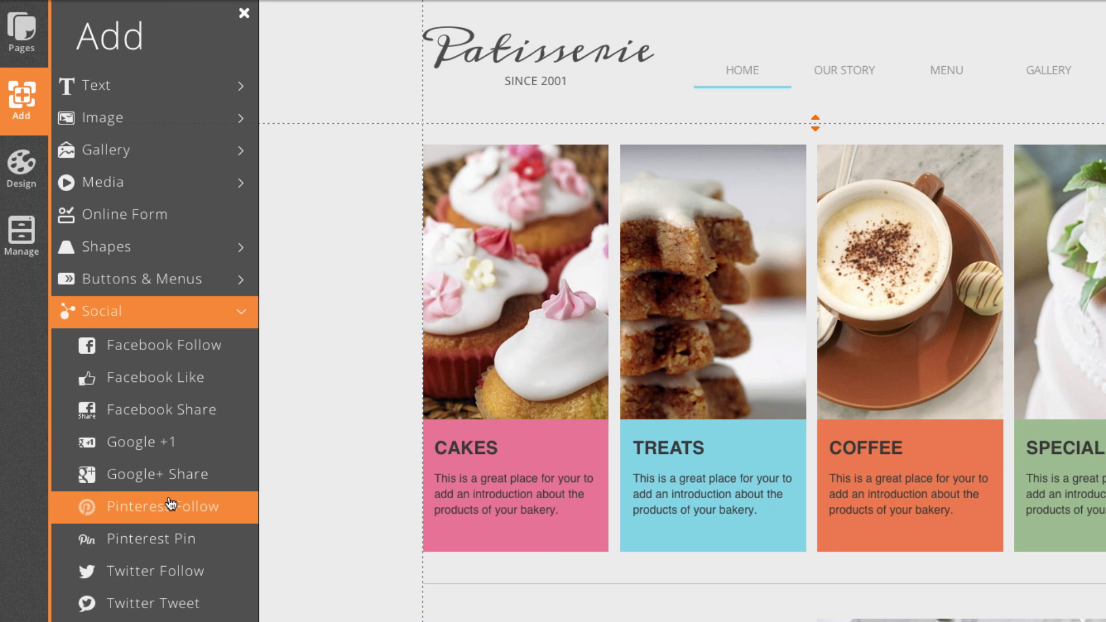
left_click(184, 380)
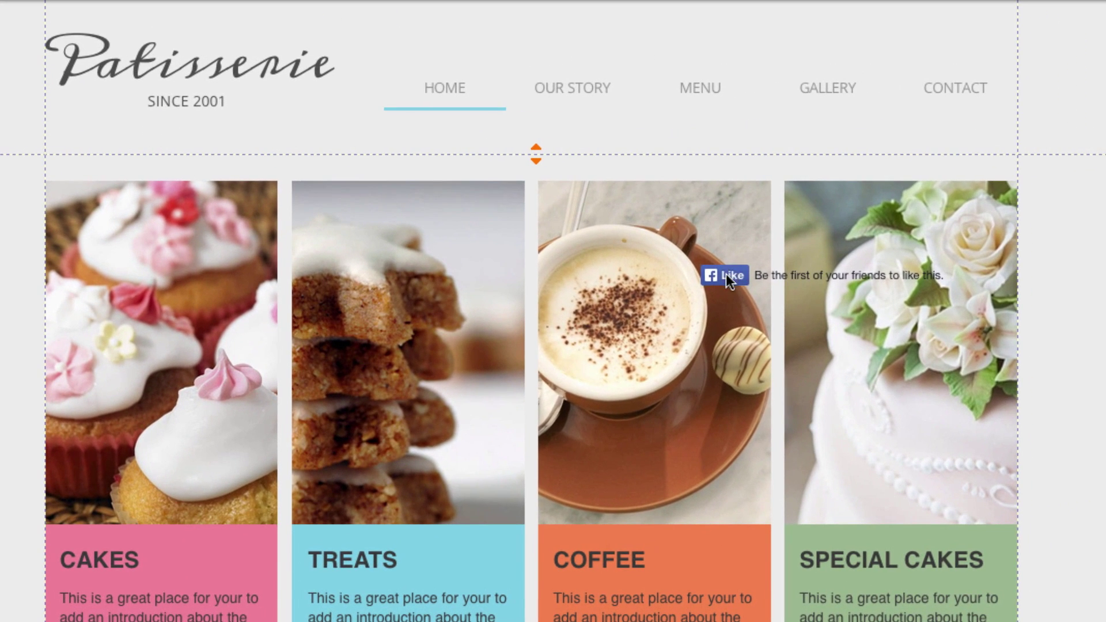
mouse_move(726, 274)
left_mouse_down()
mouse_move(763, 124)
mouse_move(775, 128)
left_mouse_up()
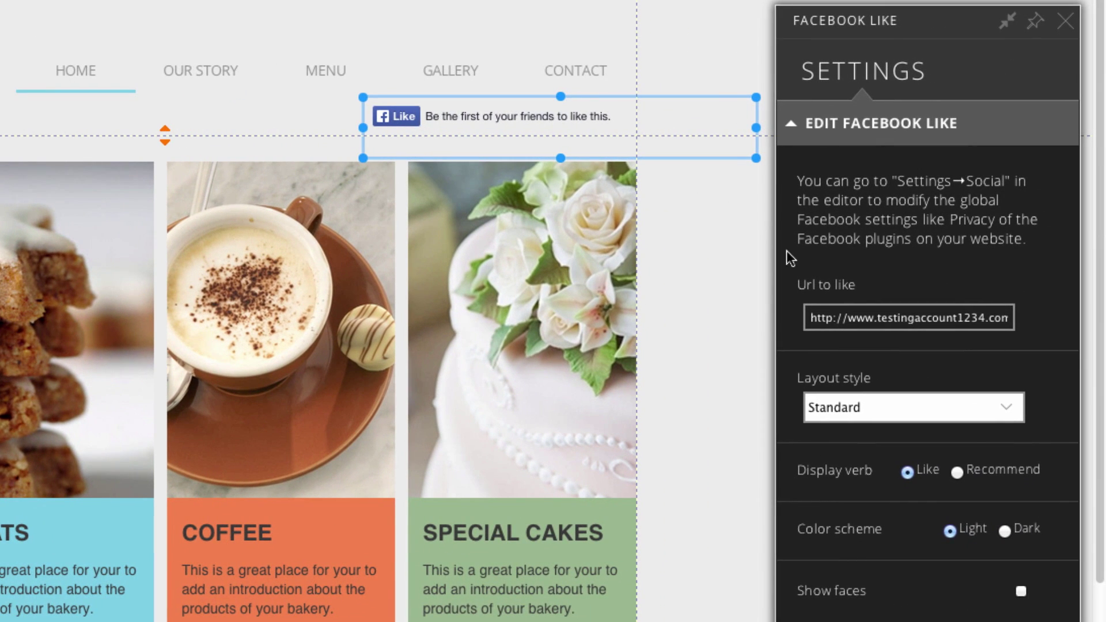
triple_click(975, 327)
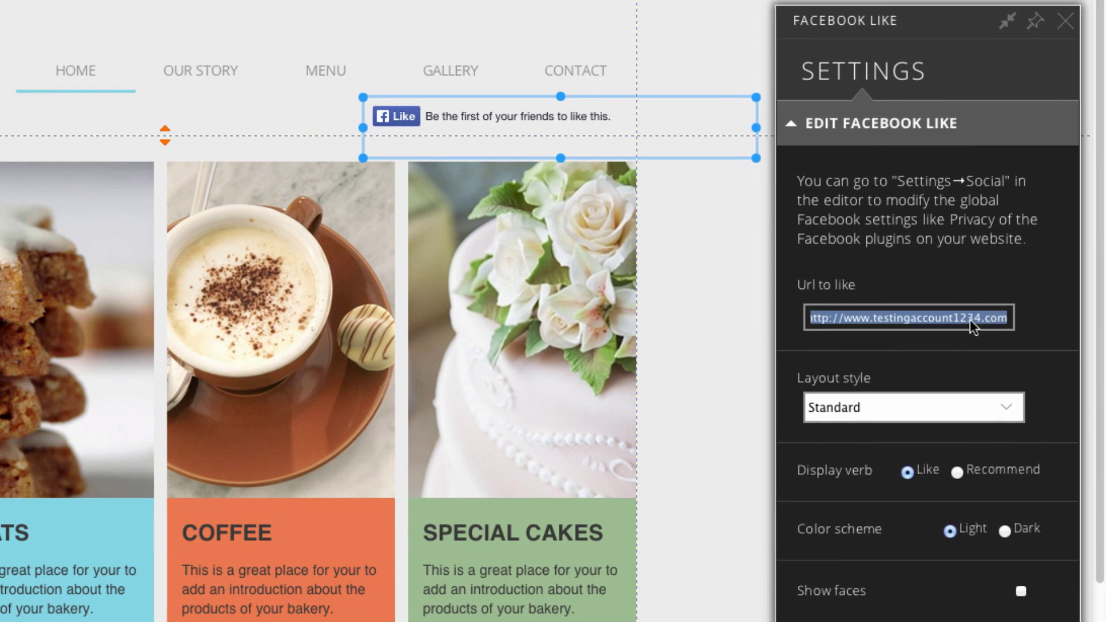
key("BackSpace")
type("www.facebook.com/websitedotcom")
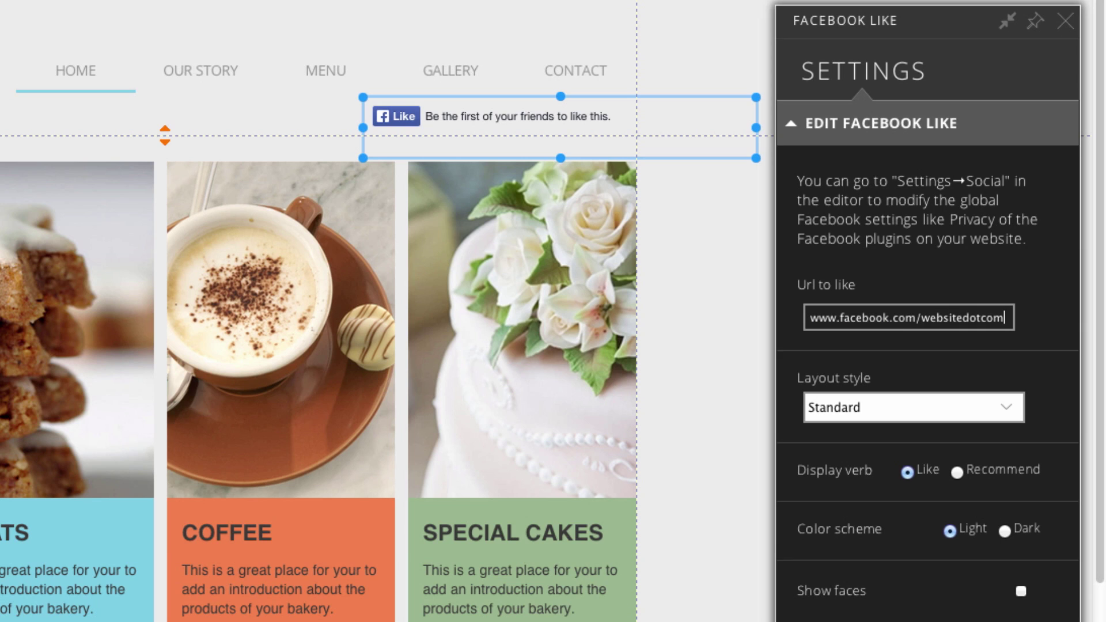
left_click(761, 576)
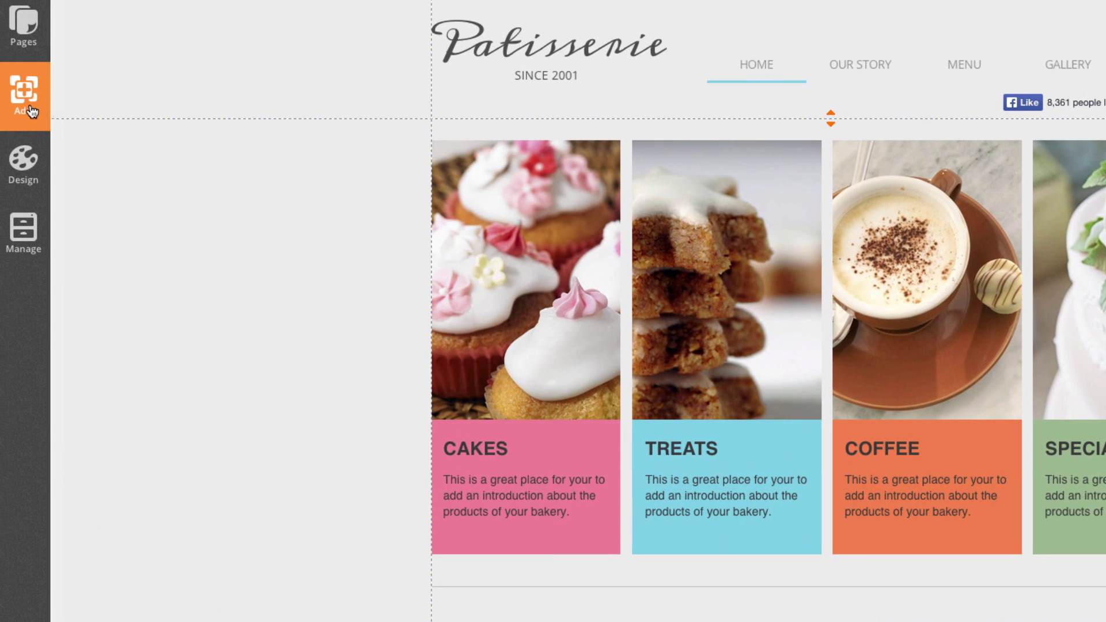
Add a Facebook Follow widget and place it just below the Like button
left_click(31, 111)
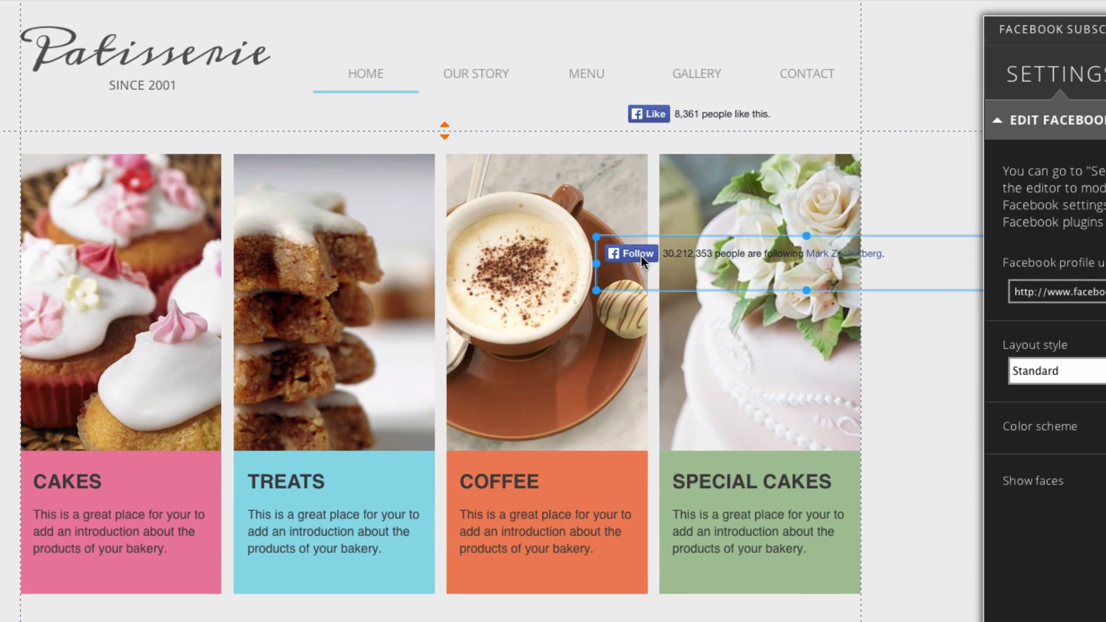
left_click_drag(641, 255, 666, 170)
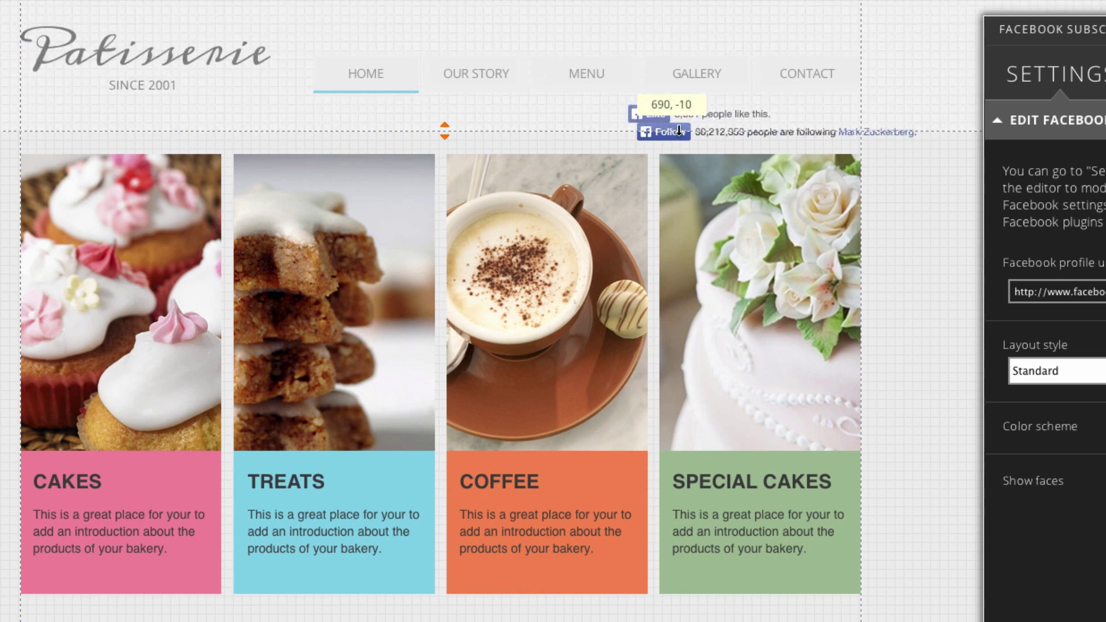
left_click_drag(666, 165, 667, 144)
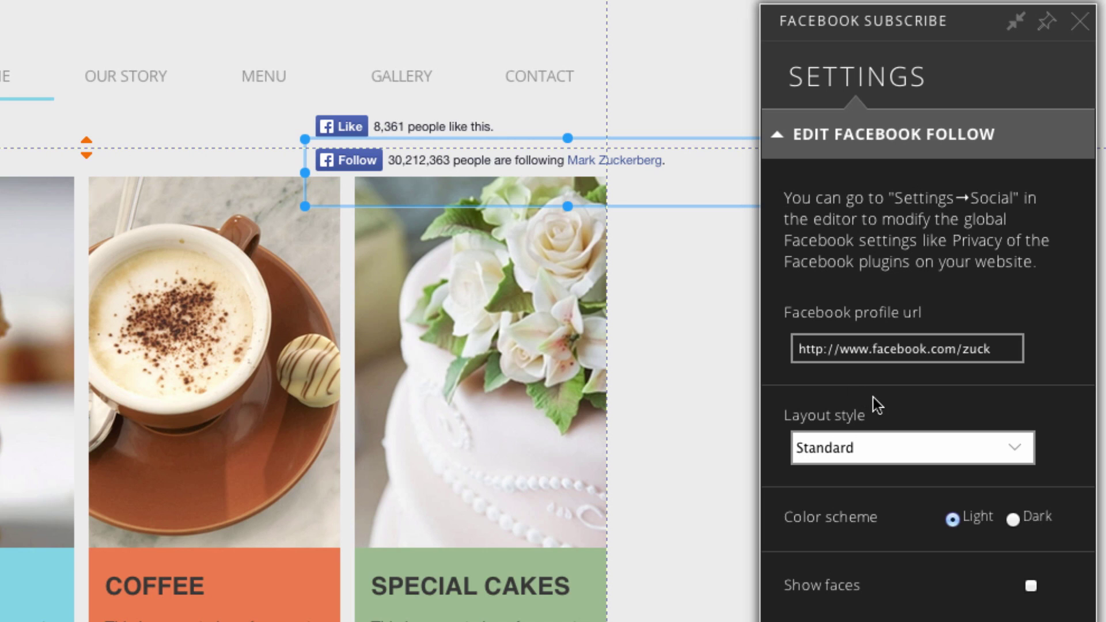
Try the Follow widget's layouts and colours, ending on Standard layout and Light scheme
left_click(933, 449)
left_click(927, 464)
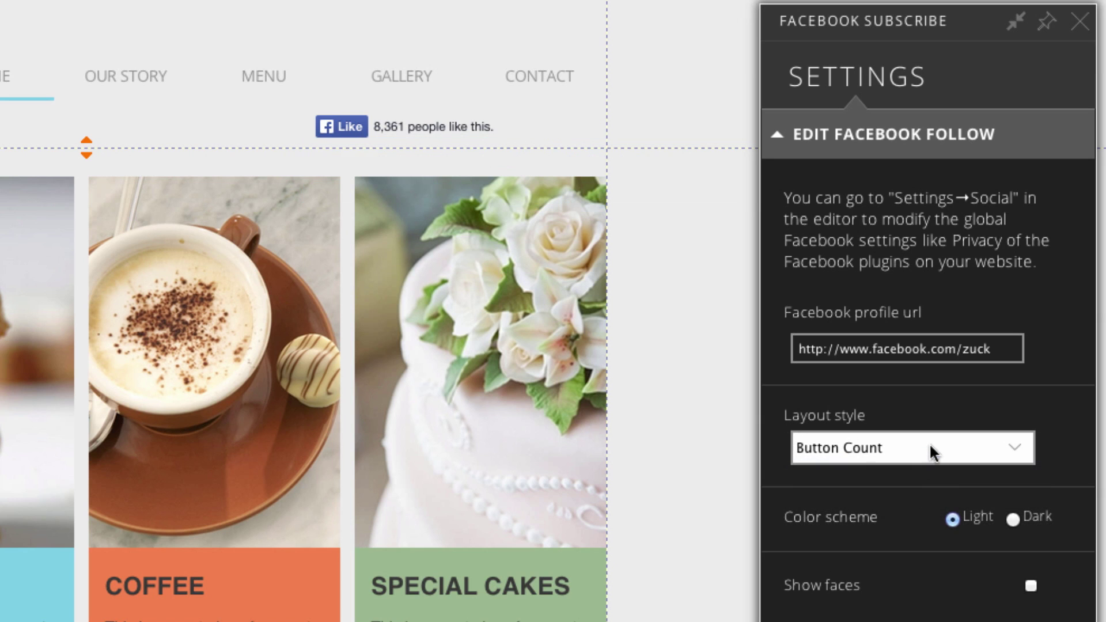
left_click(925, 442)
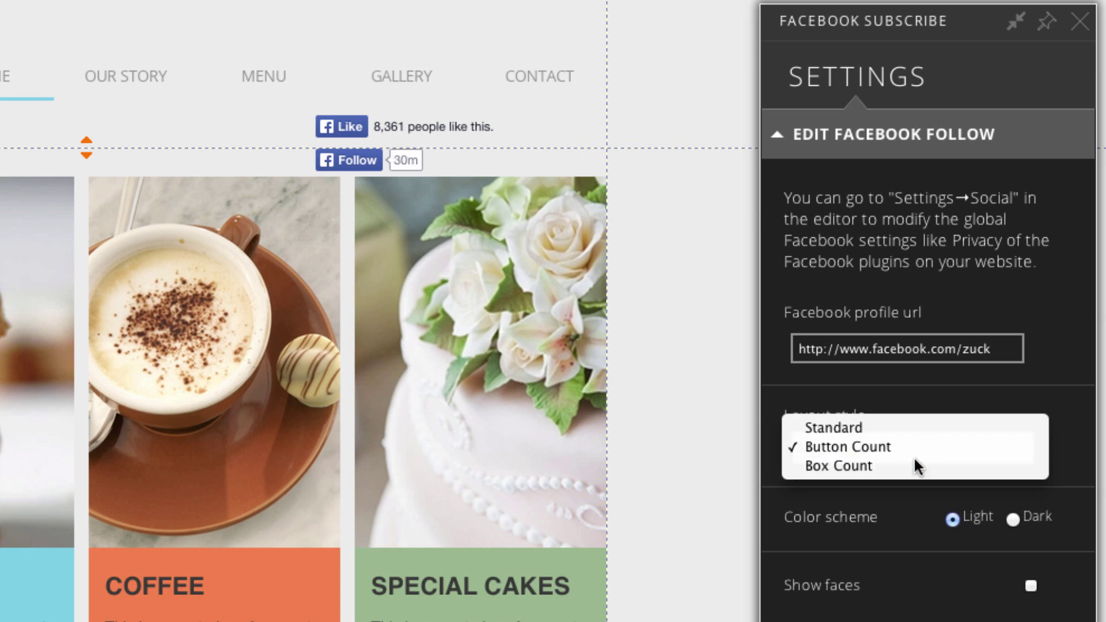
left_click(914, 463)
left_click(917, 454)
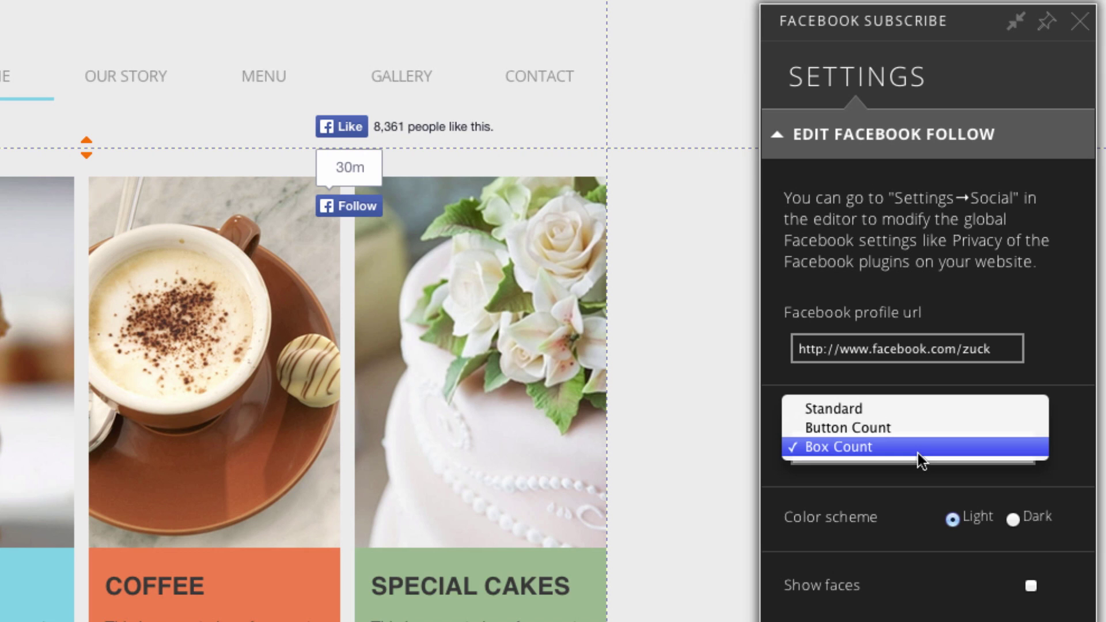
left_click(886, 424)
left_click(886, 442)
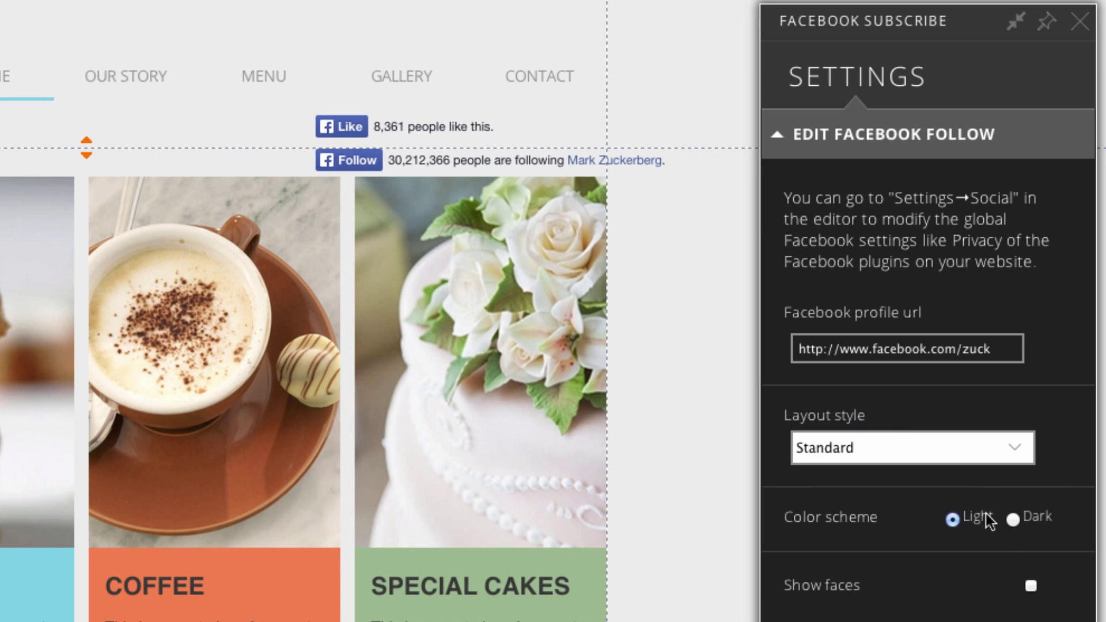
left_click(1013, 519)
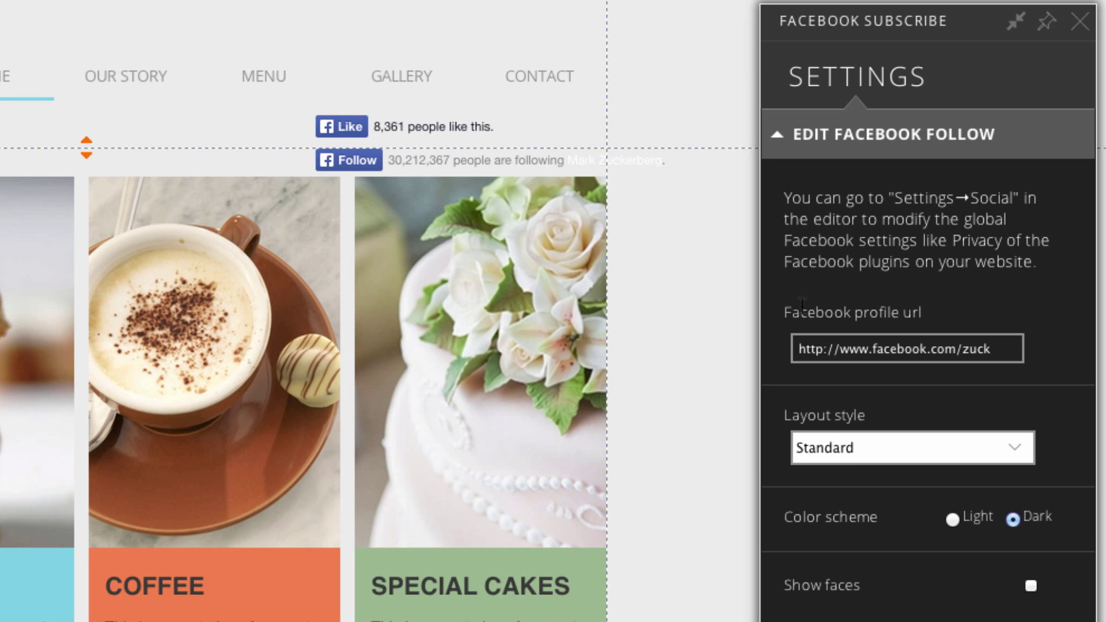
left_click(952, 519)
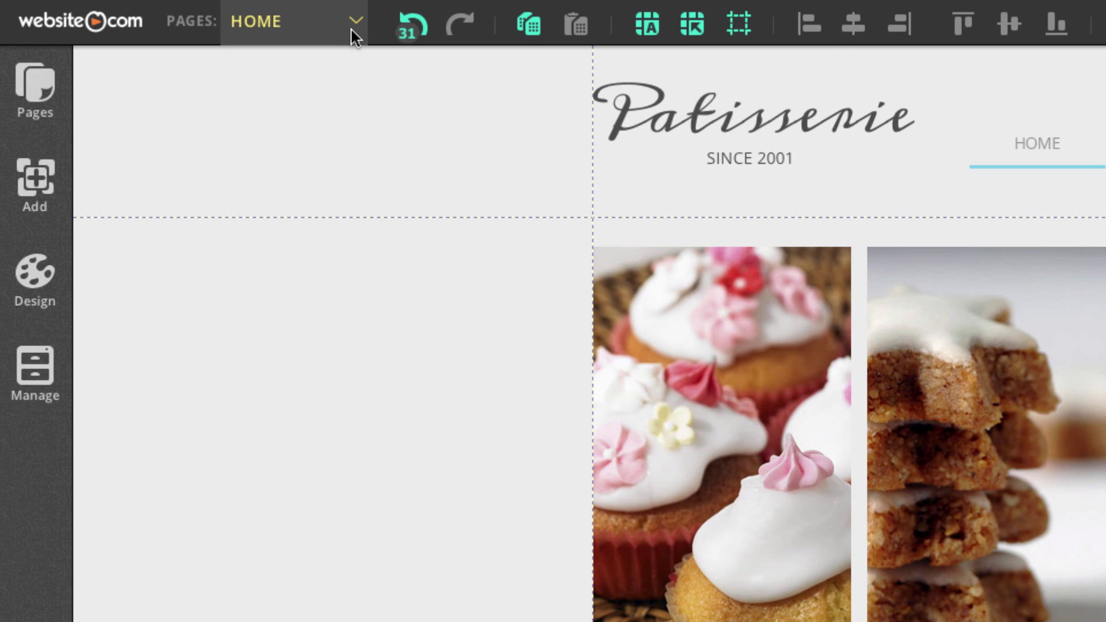
Switch to the Gallery page and place a Facebook Share widget in its header
left_click(350, 35)
left_click(309, 162)
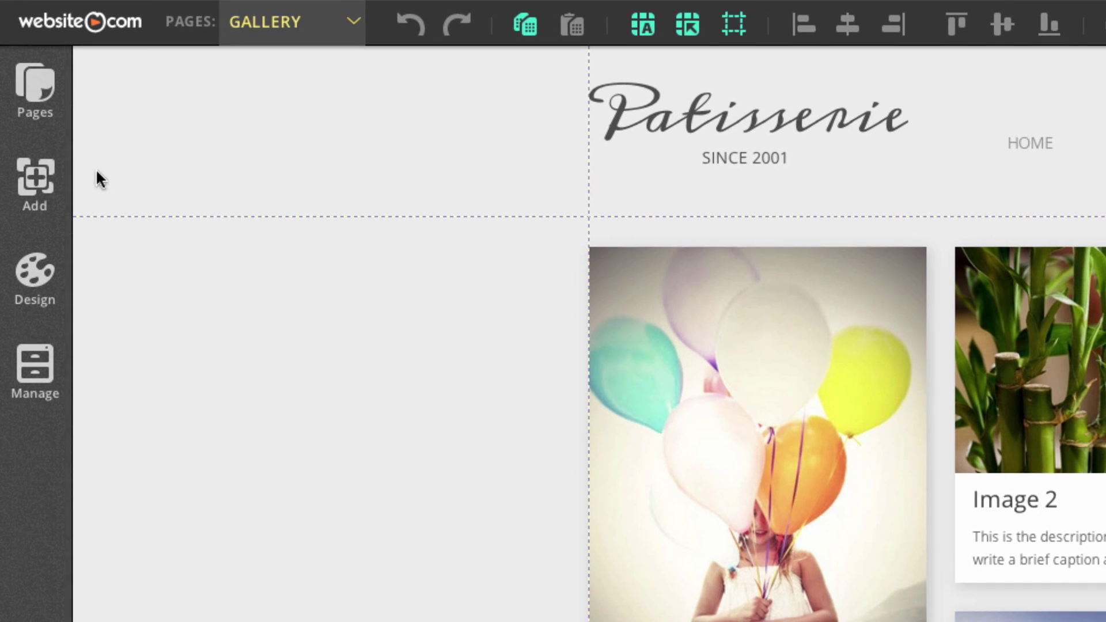
left_click(39, 182)
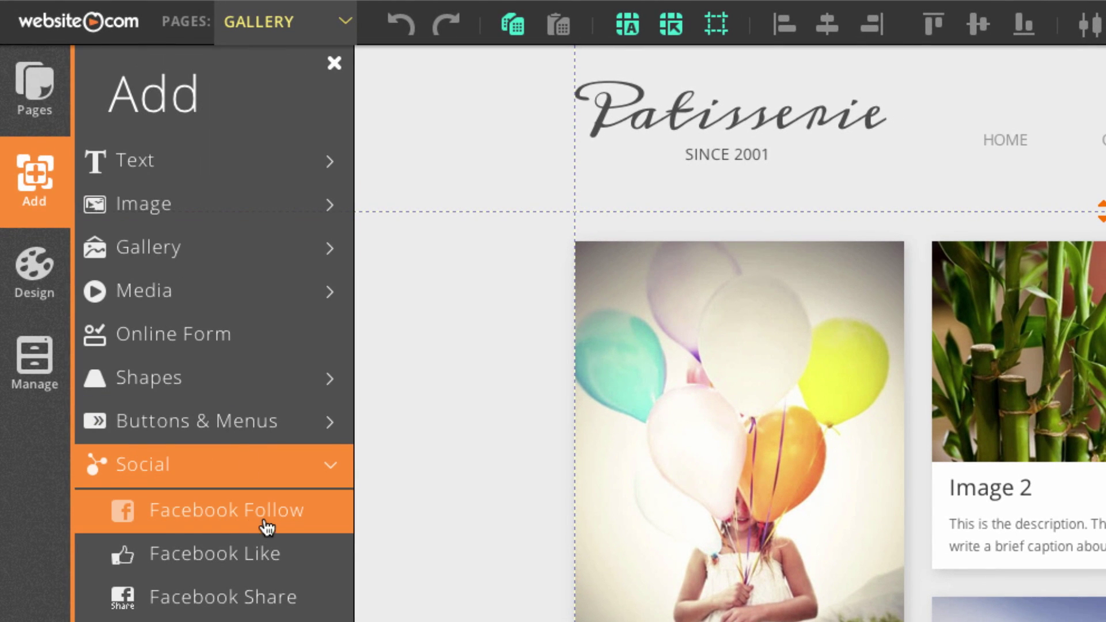
left_click(263, 604)
mouse_move(642, 289)
left_mouse_down()
mouse_move(511, 166)
mouse_move(561, 129)
left_mouse_up()
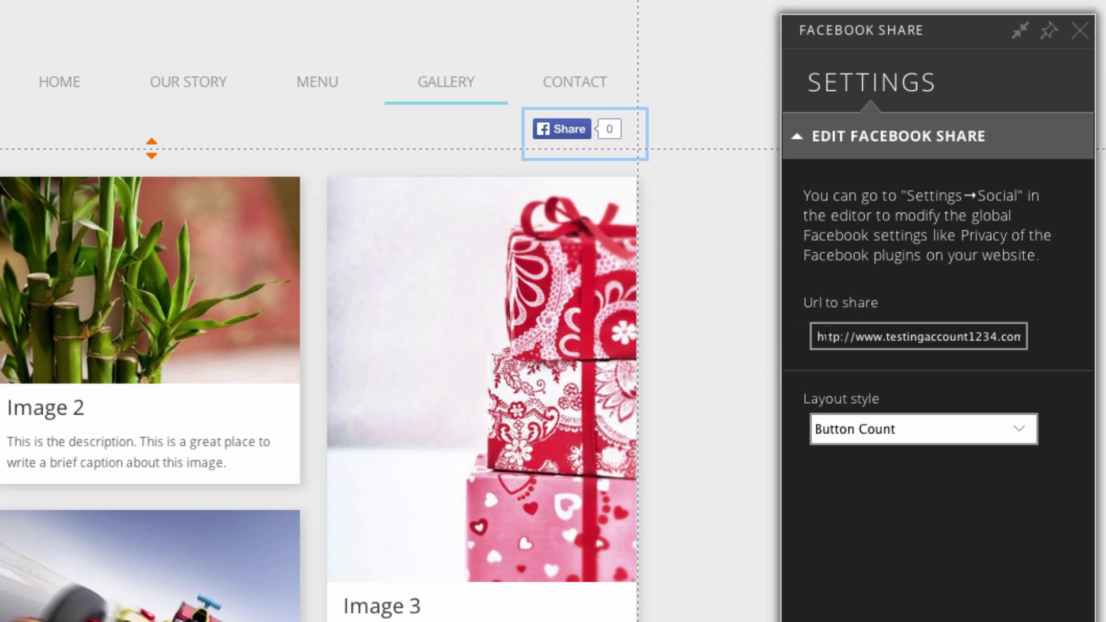
left_click_drag(817, 335, 1022, 337)
key("BackSpace")
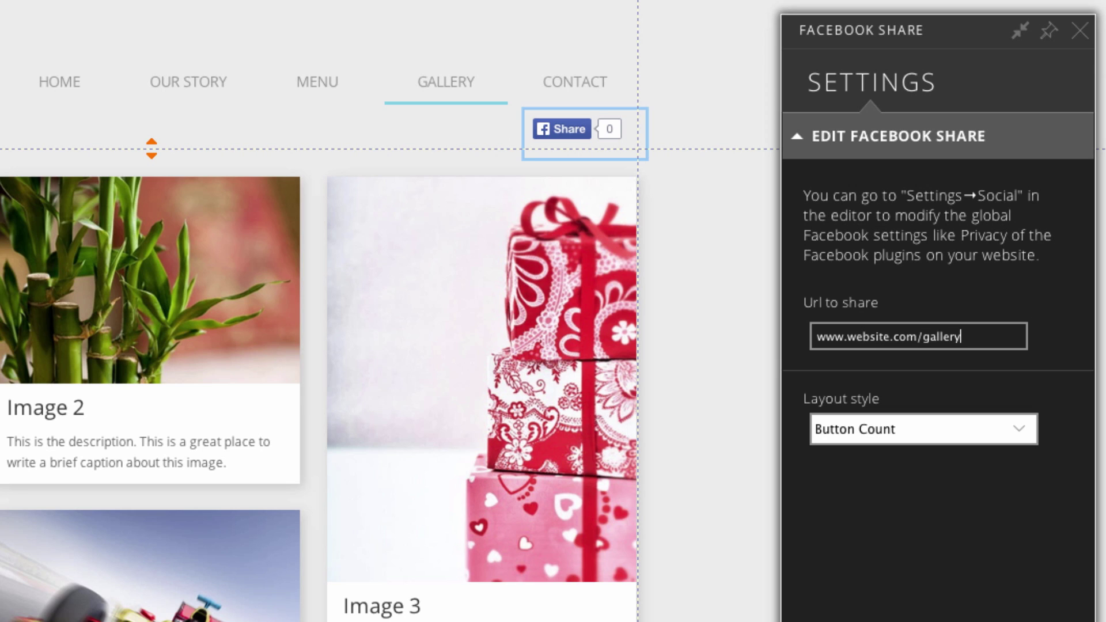
left_click(985, 439)
left_click(983, 431)
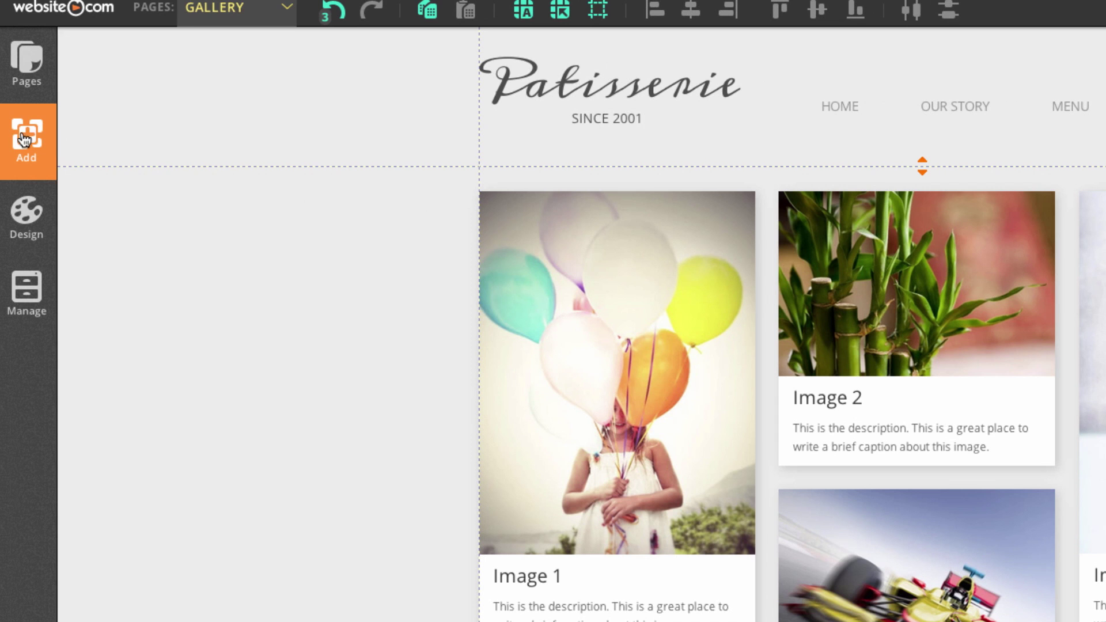
Add a Pinterest Follow widget to the Gallery header beside Facebook Share
left_click(24, 138)
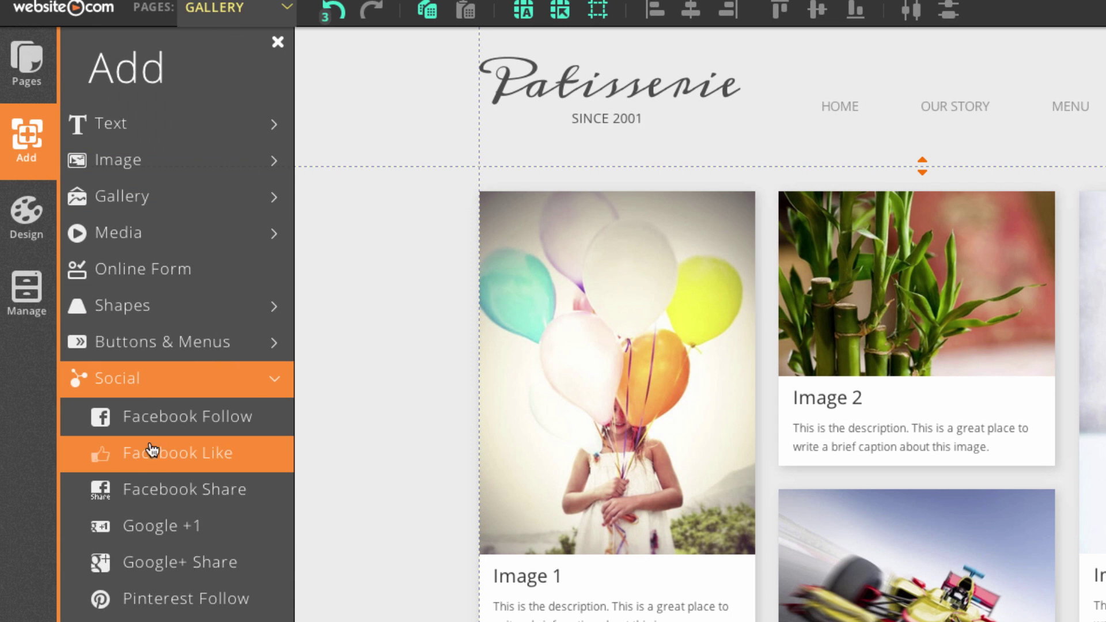
left_click(200, 599)
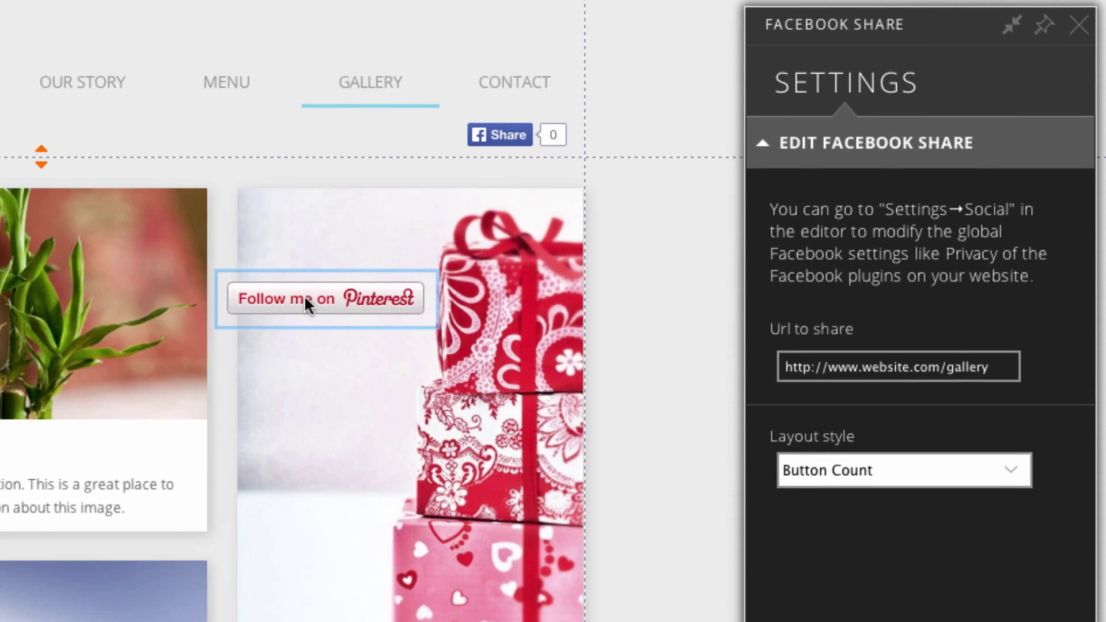
left_click_drag(304, 295, 330, 129)
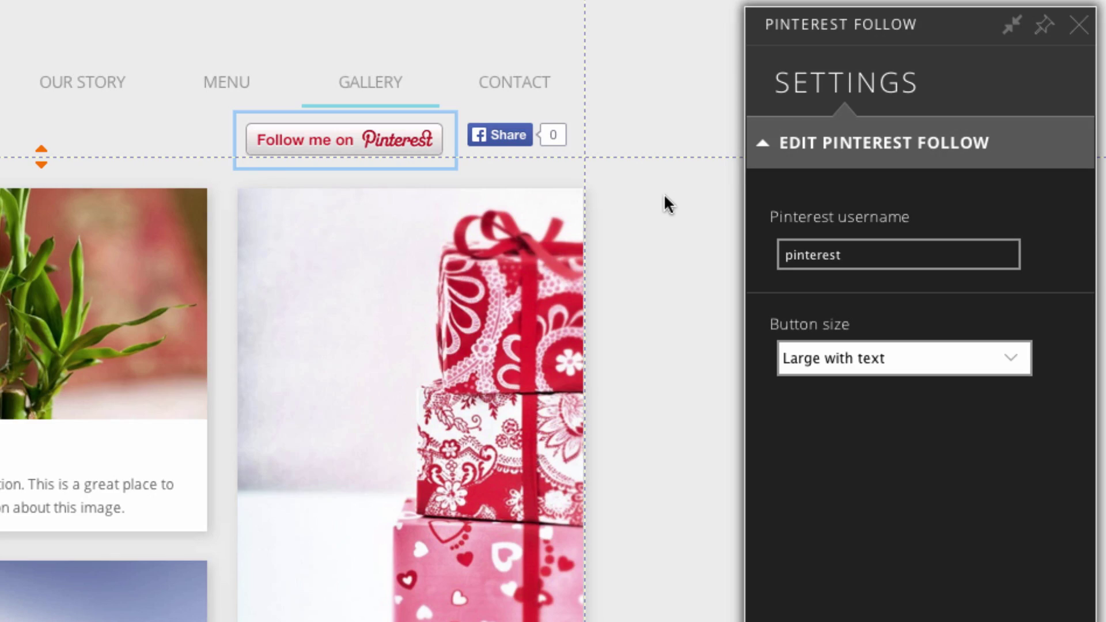
double_click(886, 260)
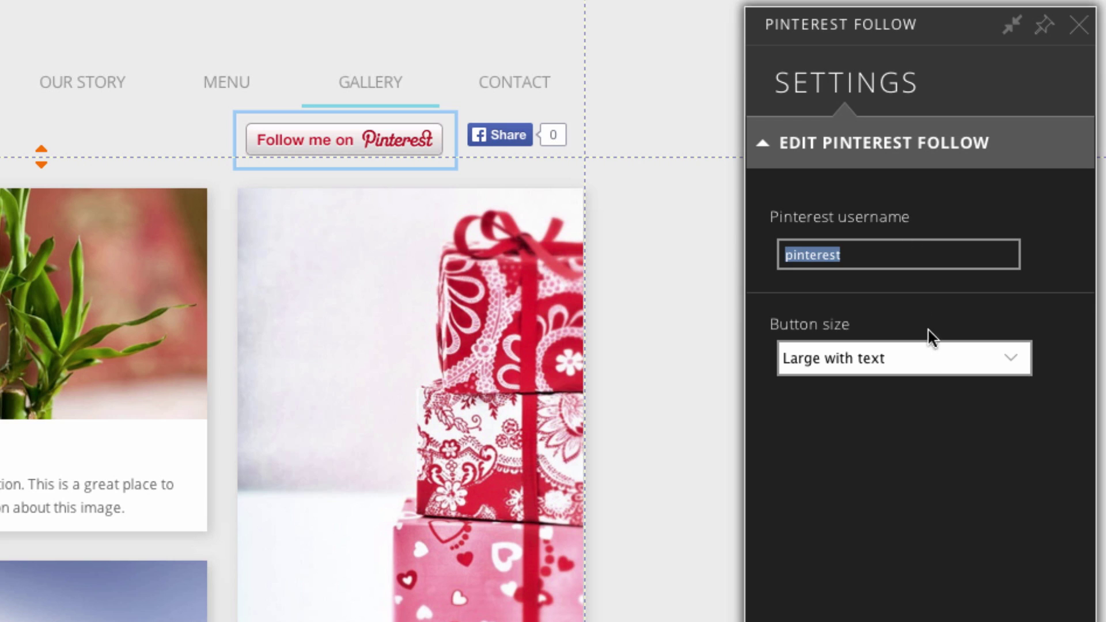
Resize the Pinterest button to Small Logo and move it next to Facebook Share
left_click(904, 356)
left_click(908, 380)
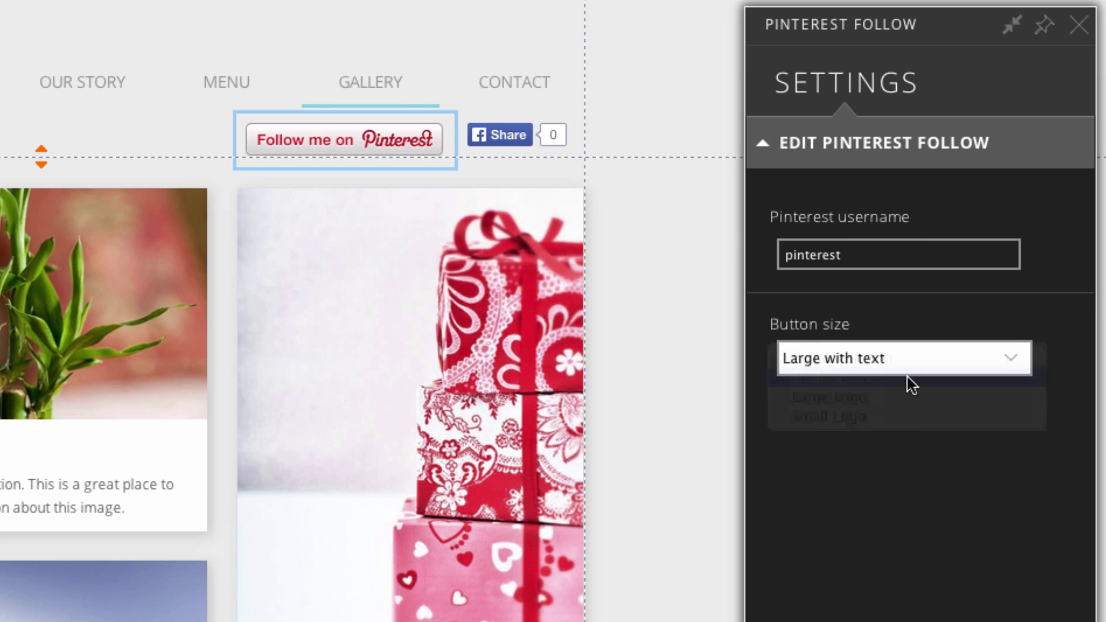
left_click(889, 356)
left_click(877, 384)
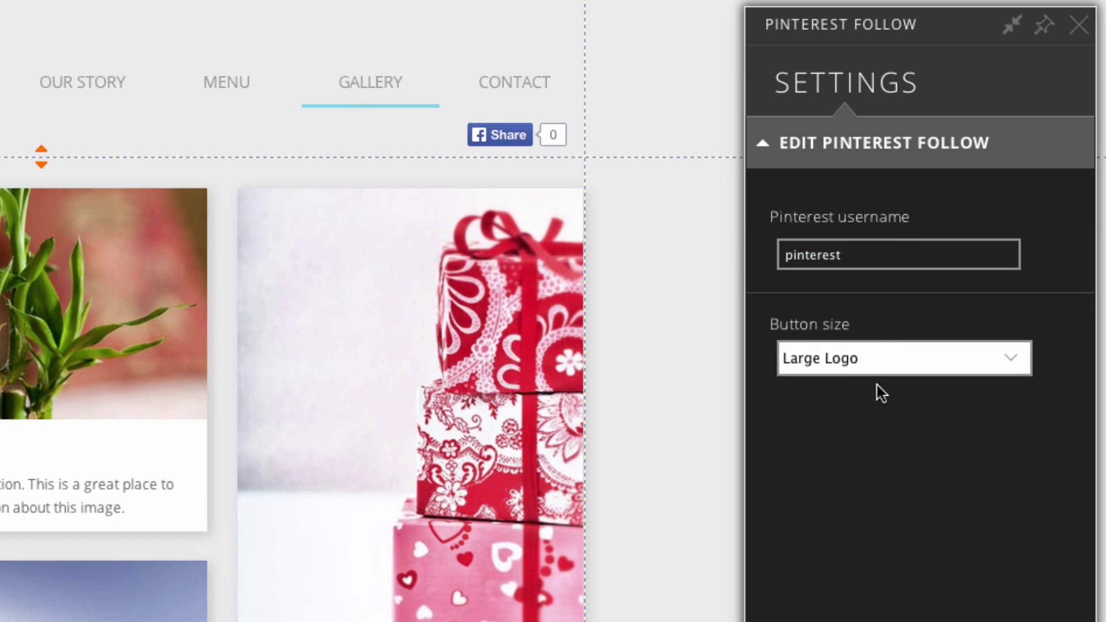
left_click(887, 358)
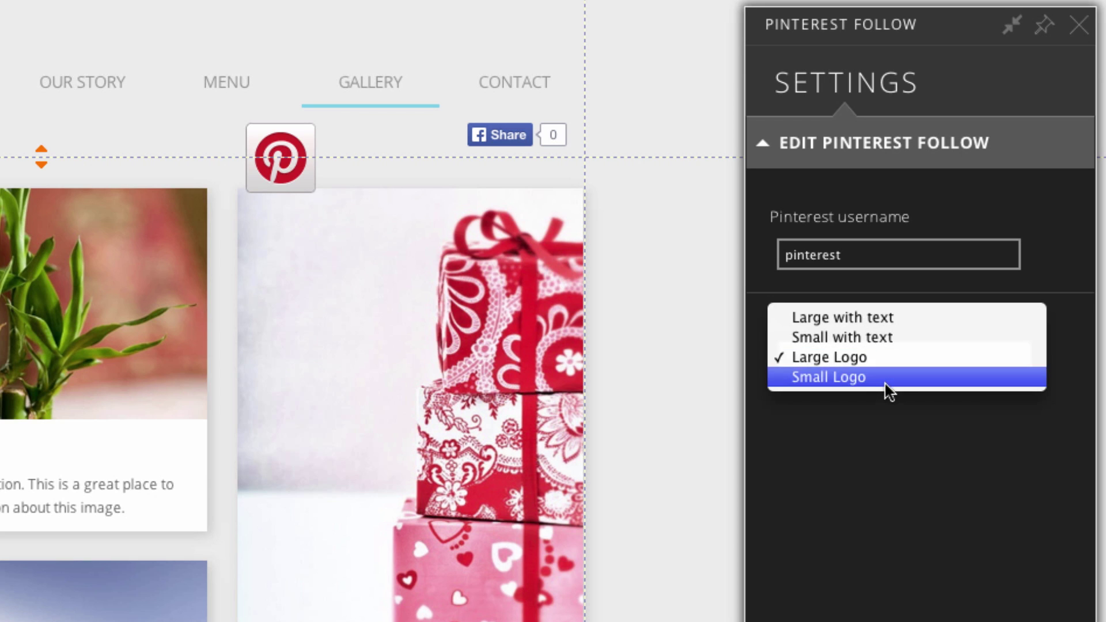
left_click(887, 386)
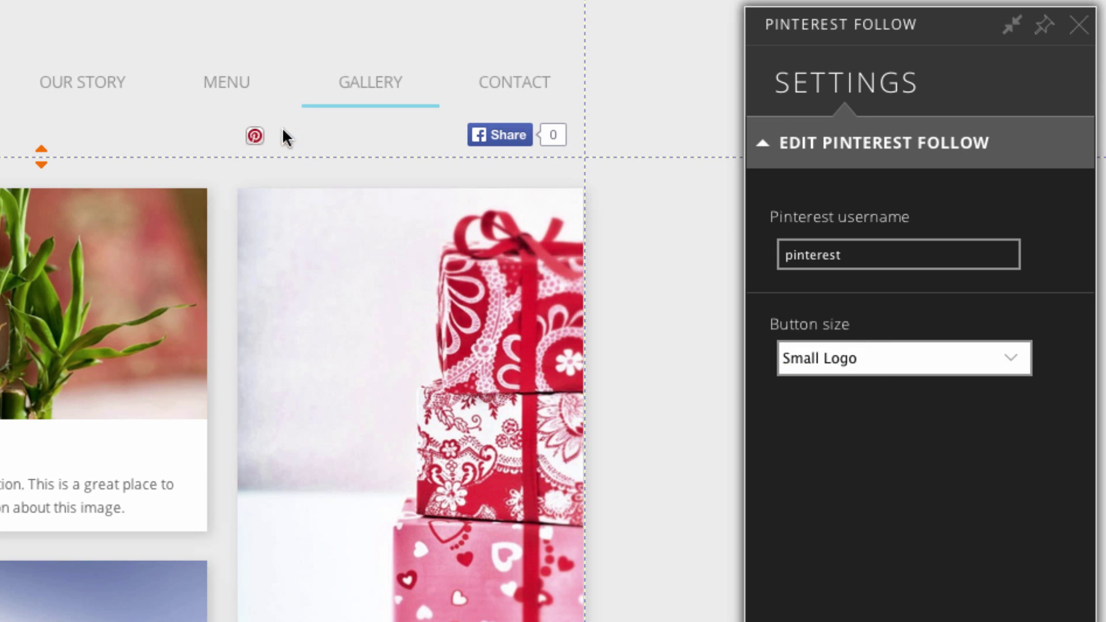
left_click_drag(254, 136, 450, 135)
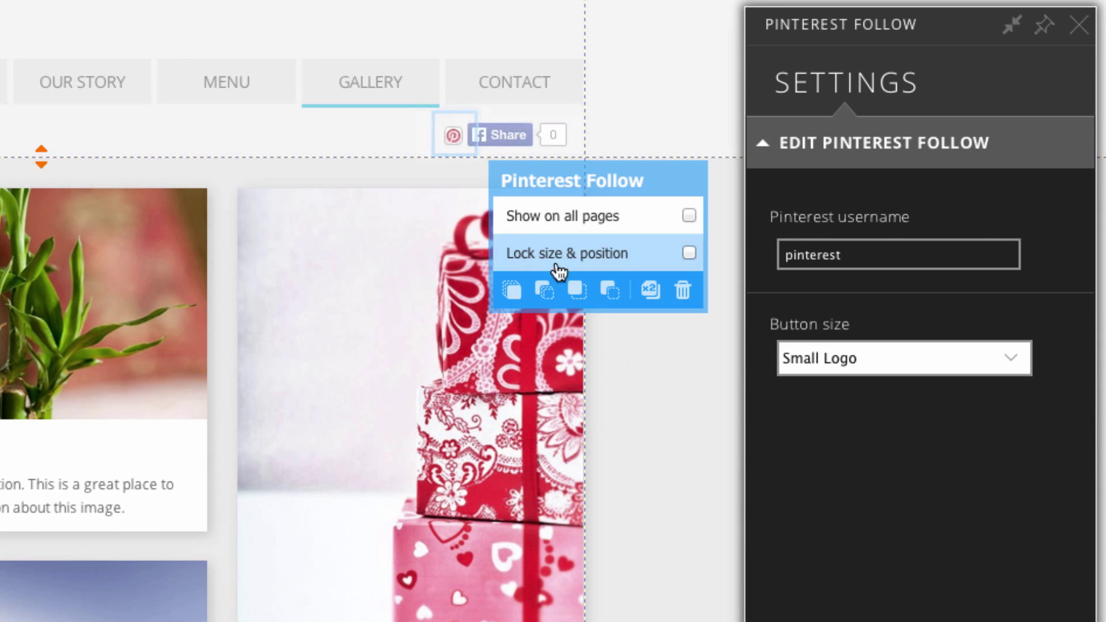
left_click(532, 170)
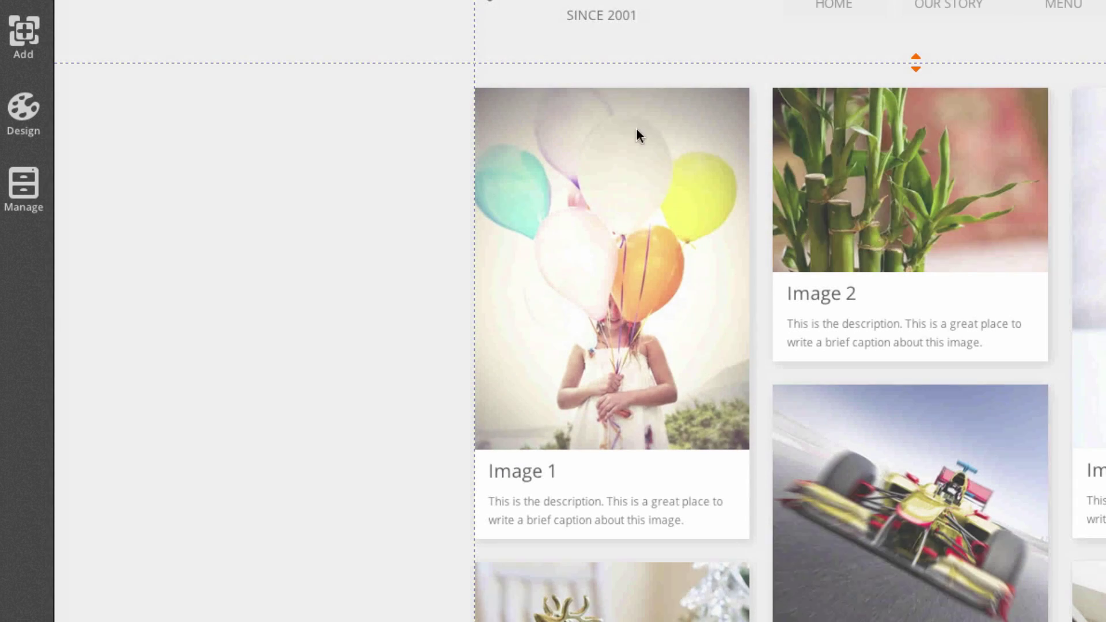
Add a Pinterest Pin It button to the Gallery header and review its pin URL and description
left_click(25, 54)
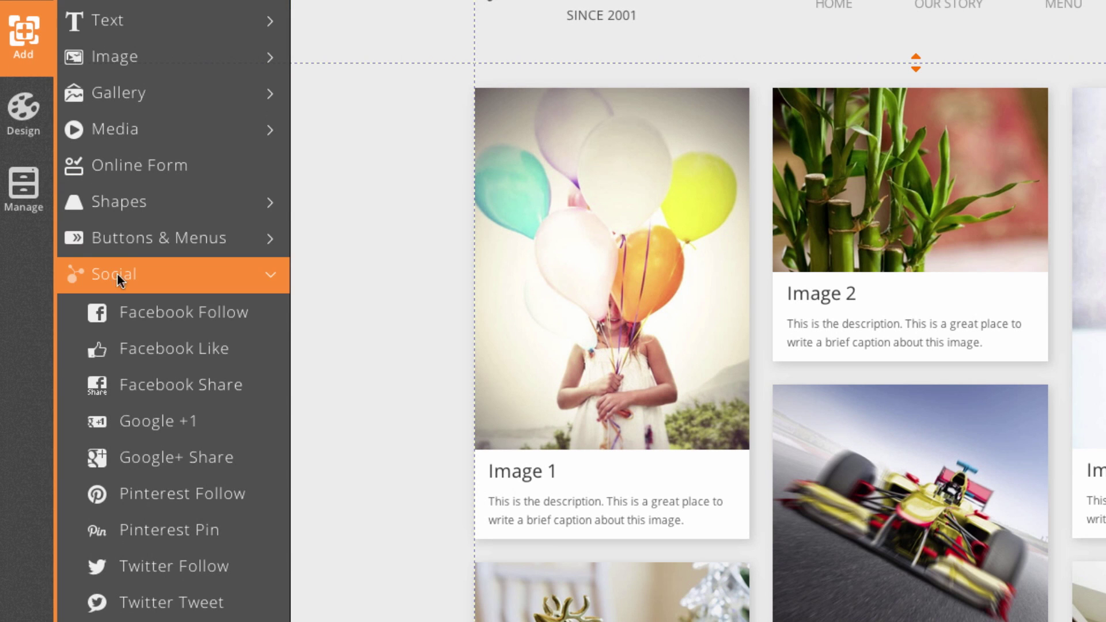
left_click(189, 509)
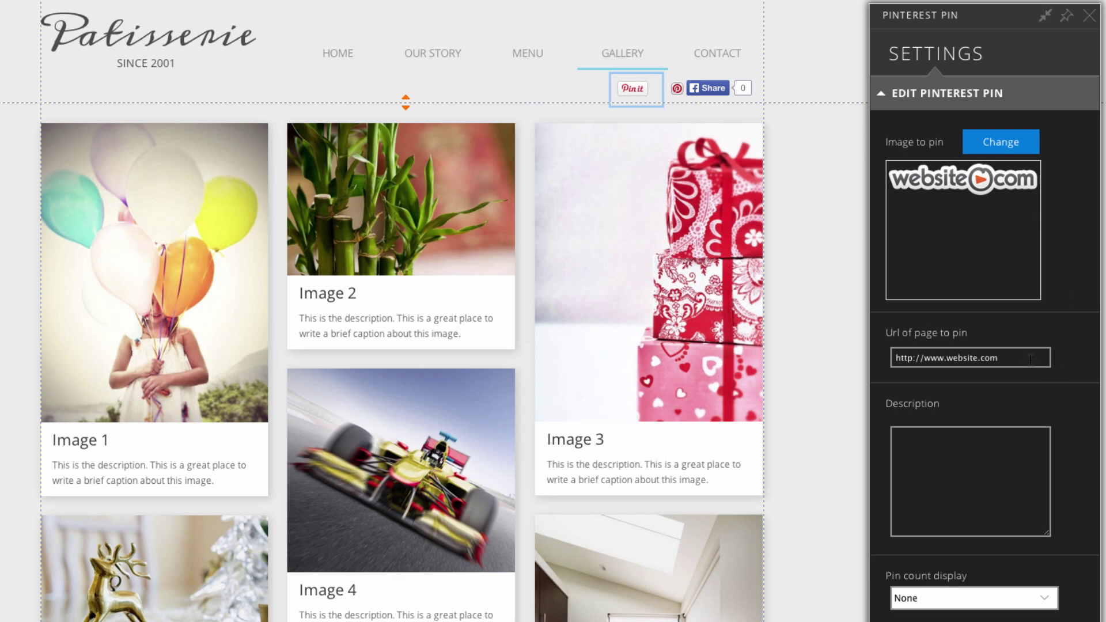
left_click_drag(1030, 358, 891, 358)
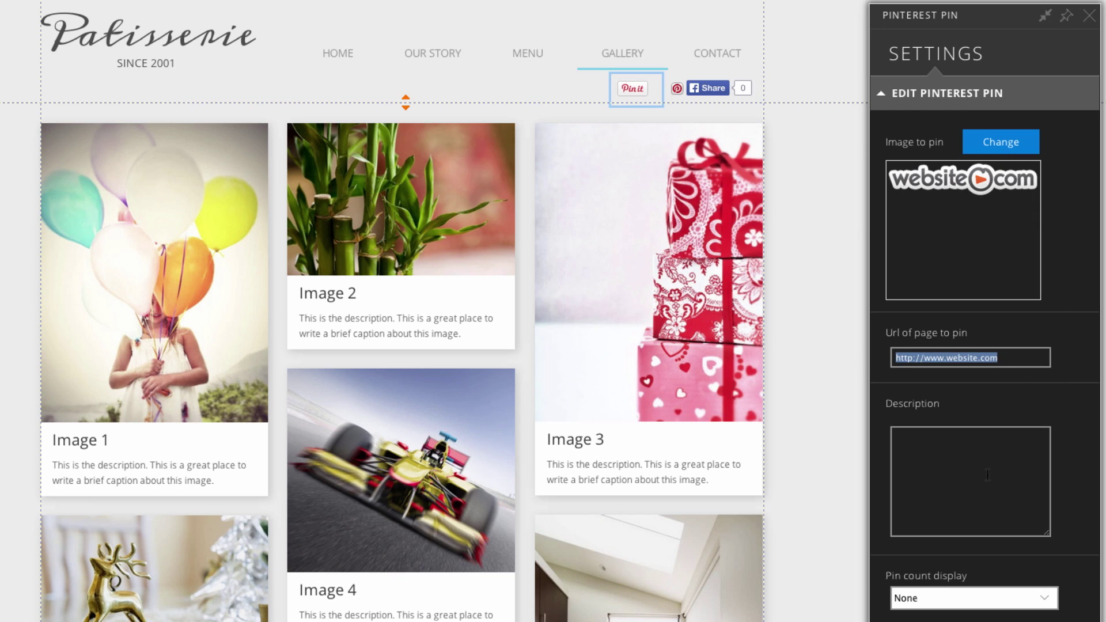
left_click(972, 458)
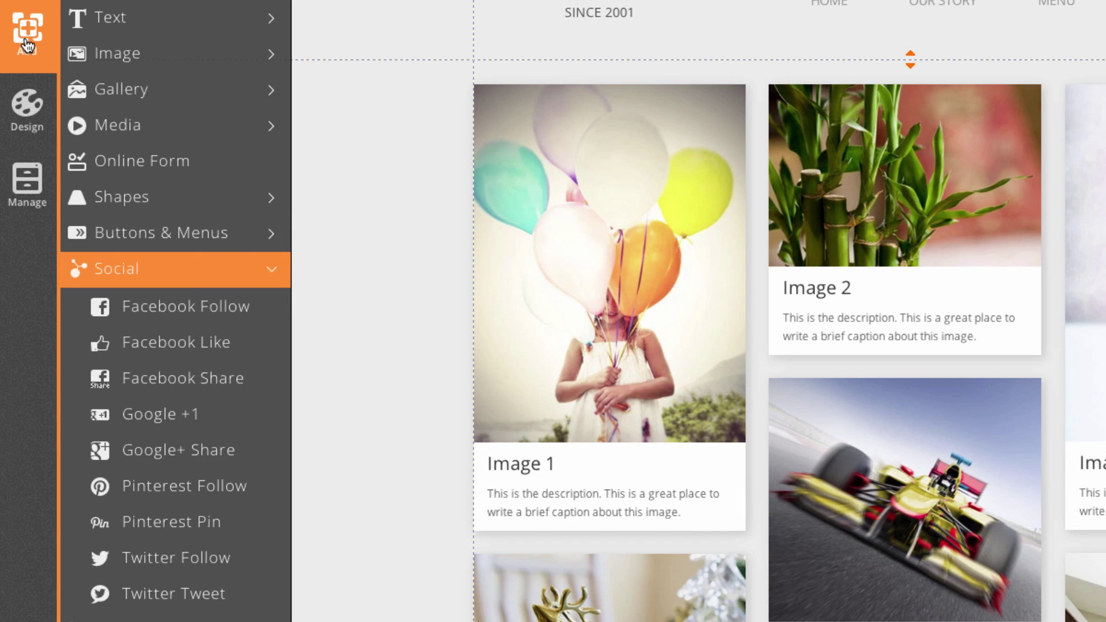
left_click(159, 558)
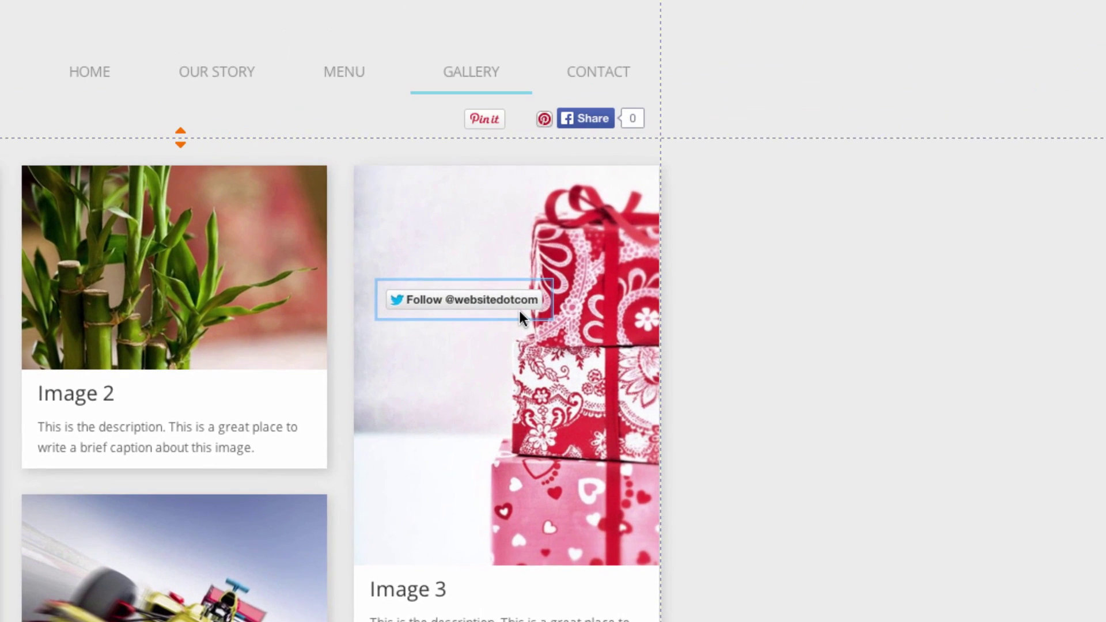
left_click_drag(519, 313, 428, 120)
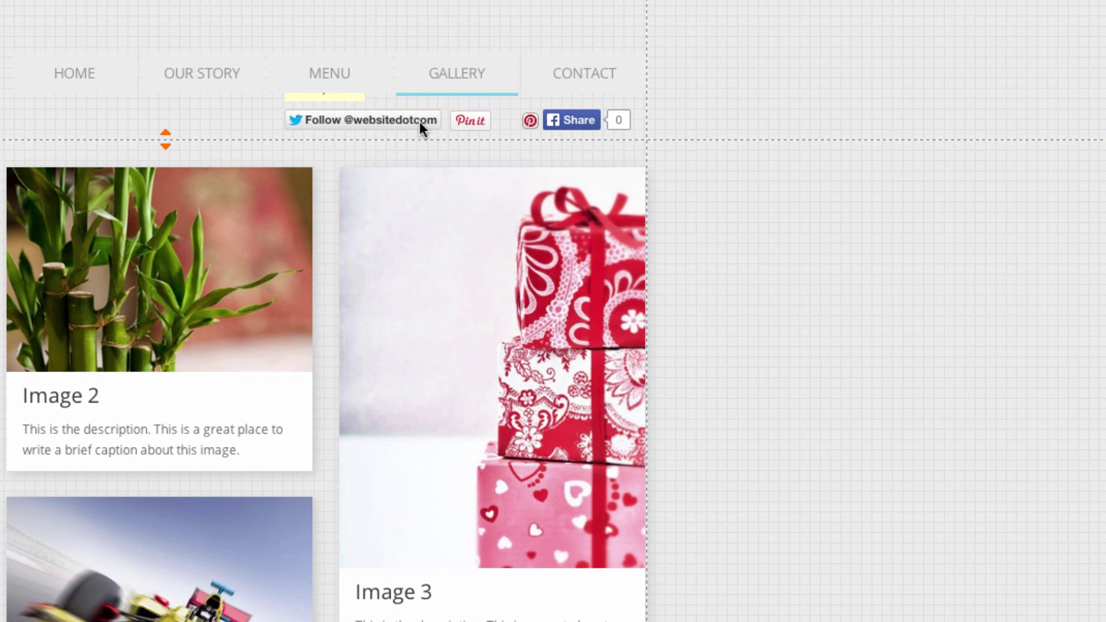
left_click(419, 122)
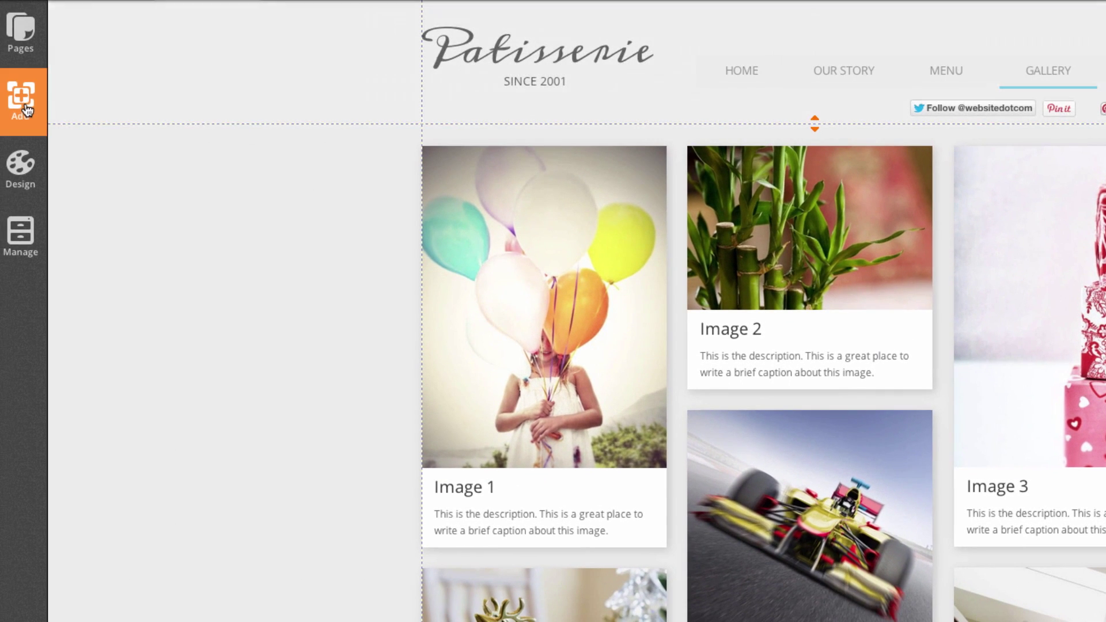
Place a Twitter Tweet button in the Gallery header row, left of Twitter Follow
left_click(33, 103)
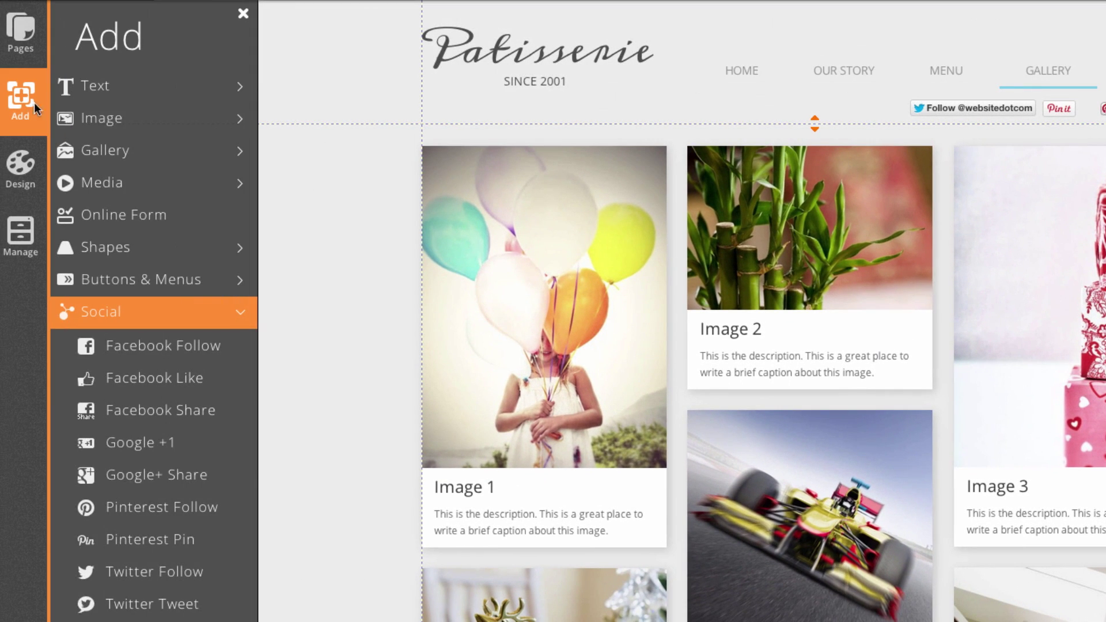
left_click(156, 605)
left_click_drag(1038, 402, 473, 150)
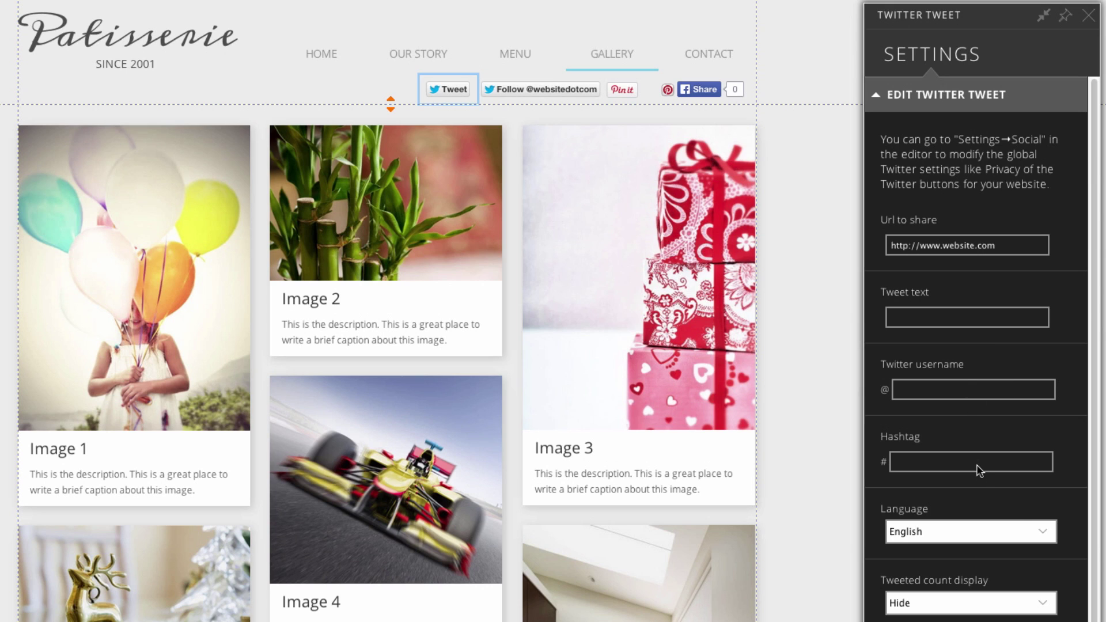
scroll(1068, 518, "down", 1)
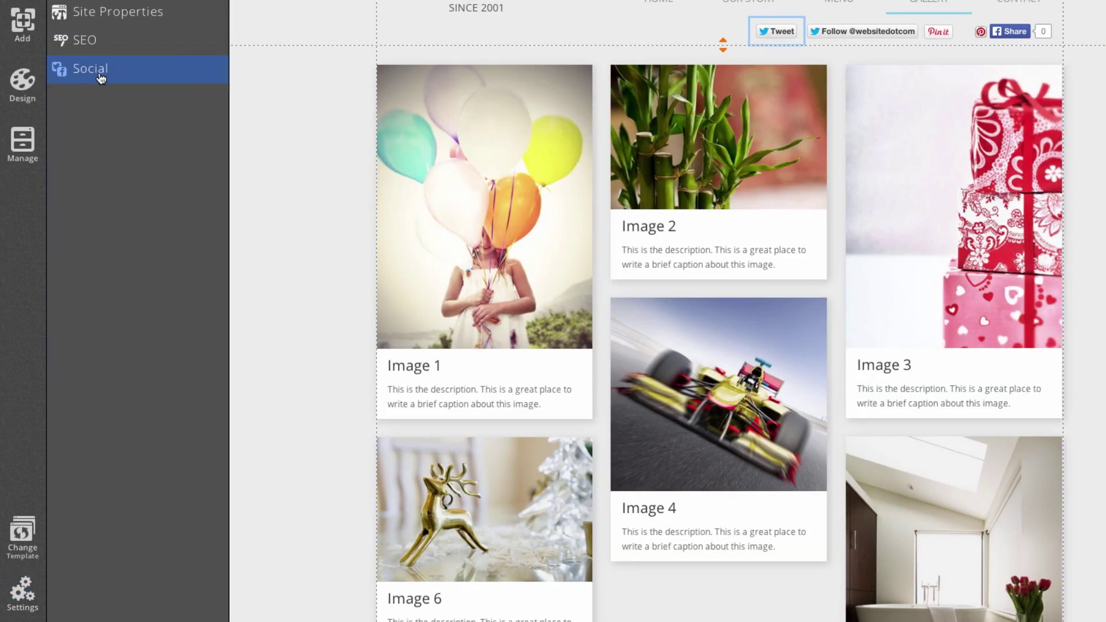
Open the Social settings page showing the Facebook and Twitter options
left_click(101, 75)
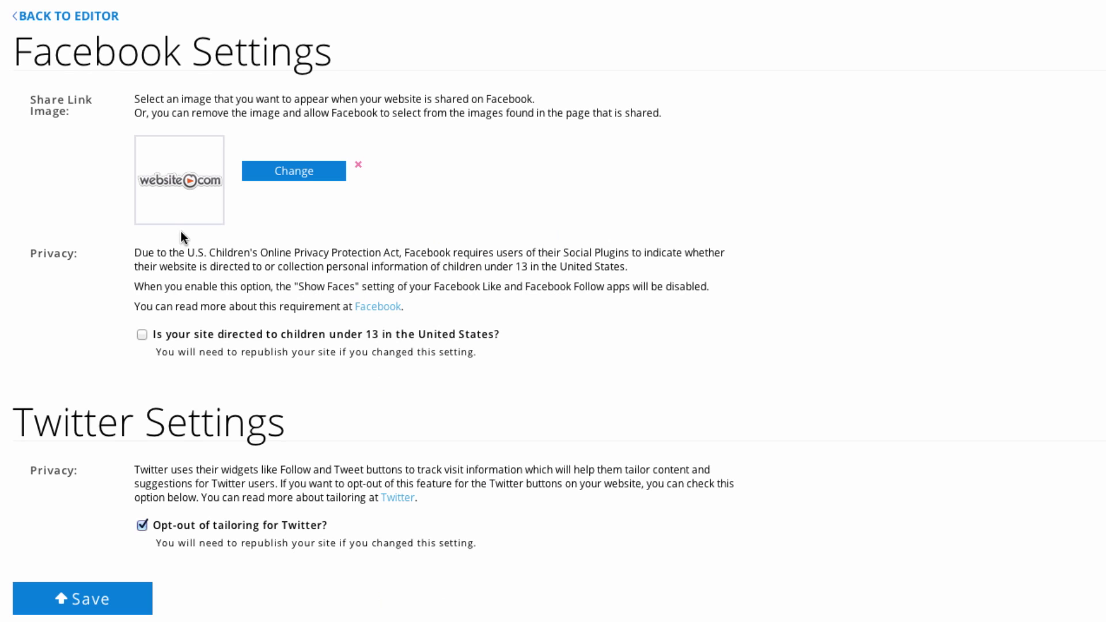